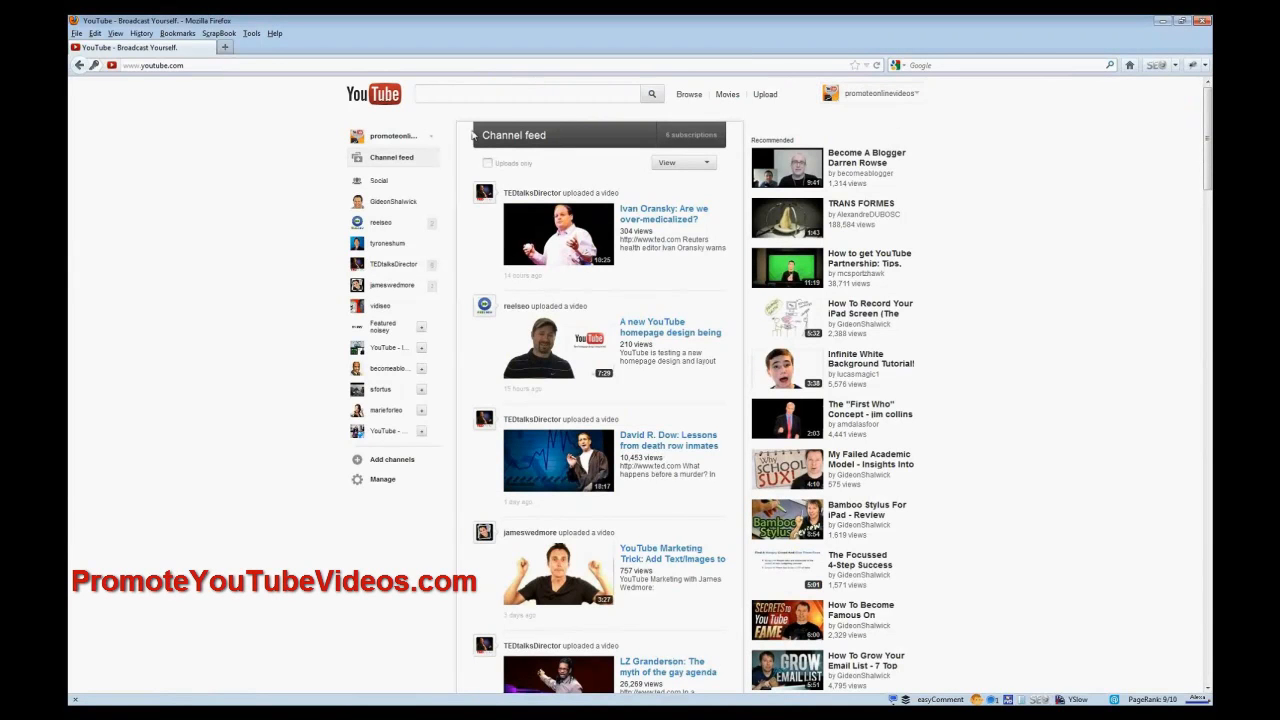
Repeatedly toggle the account shortcuts menu under the channel name on the YouTube homepage
left_click(392, 137)
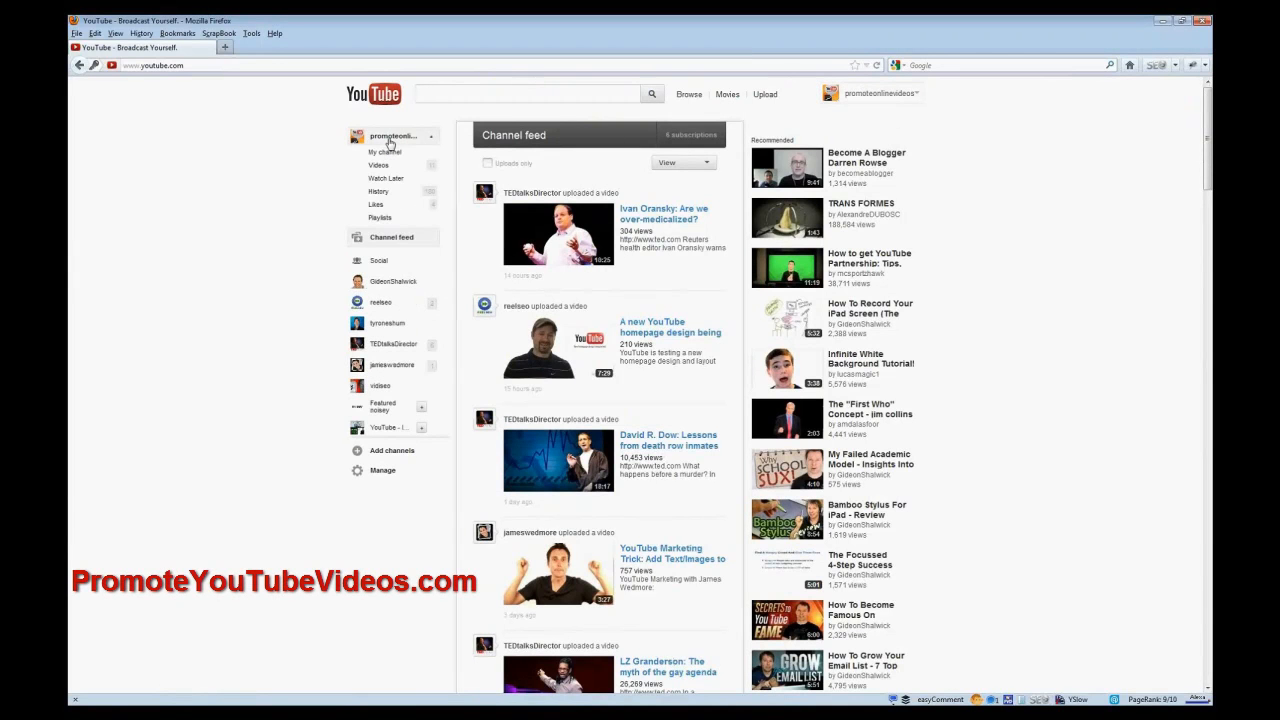
left_click(390, 143)
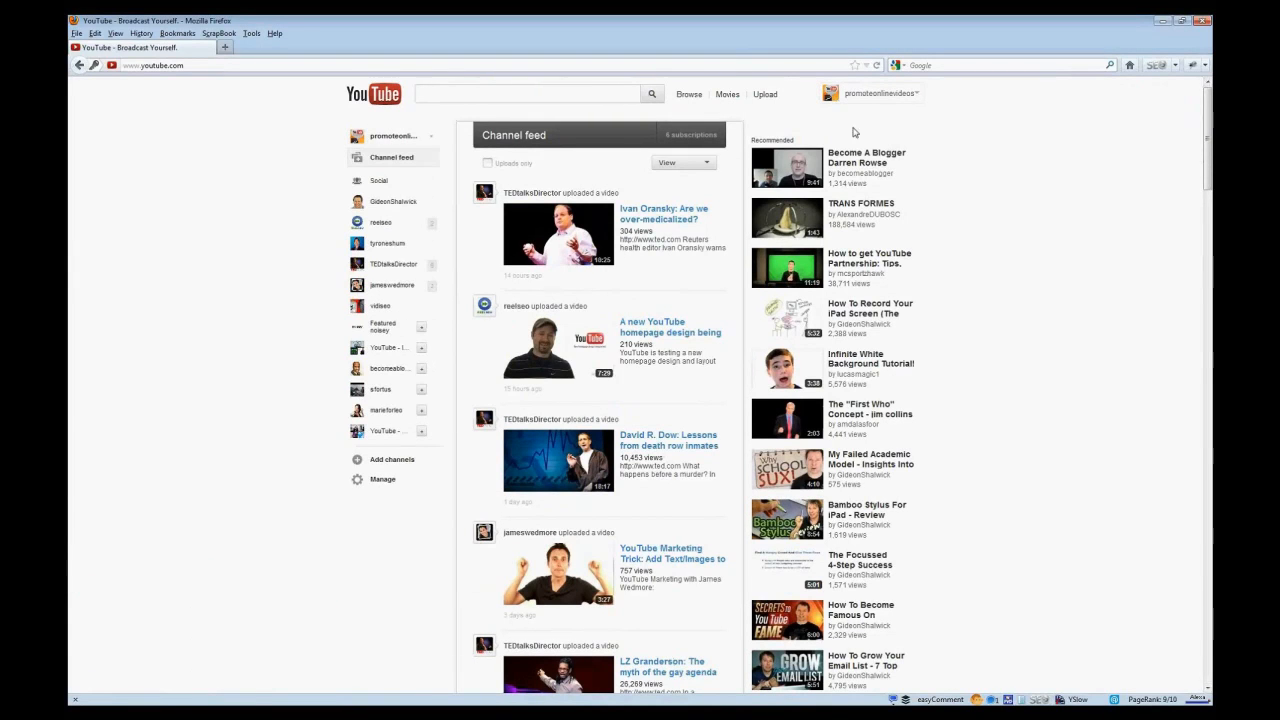
left_click(390, 140)
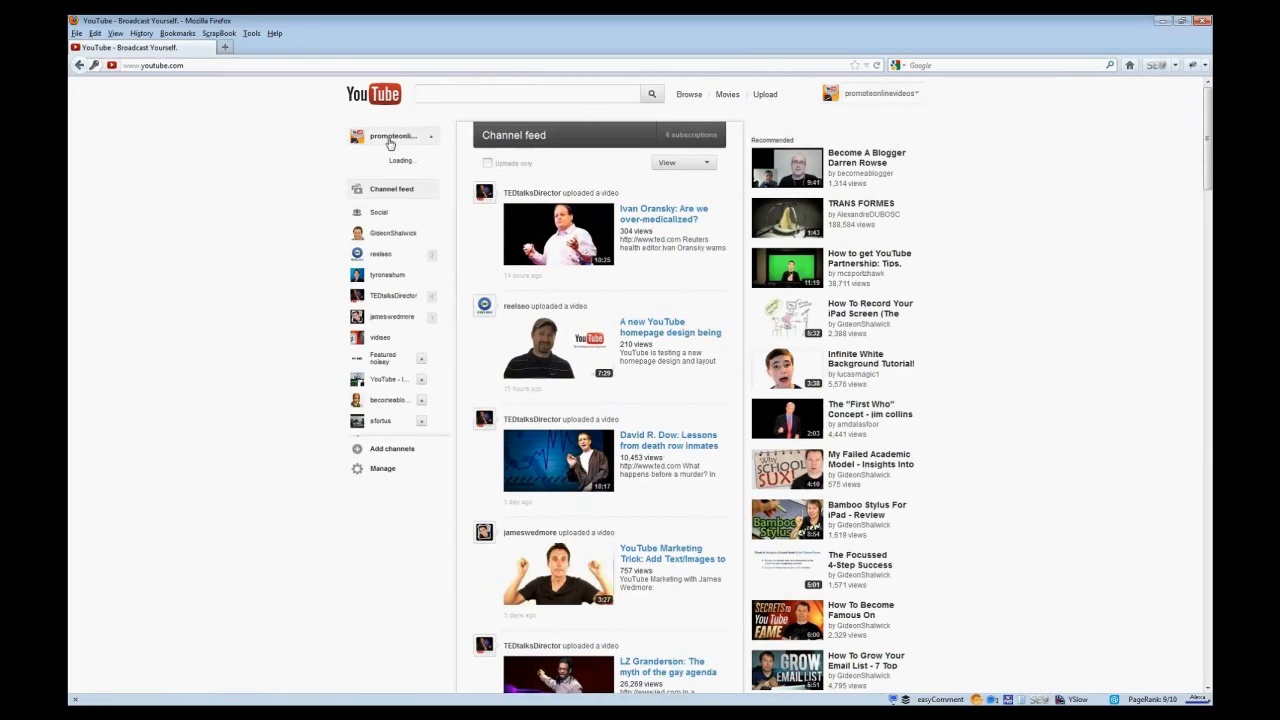
left_click(390, 143)
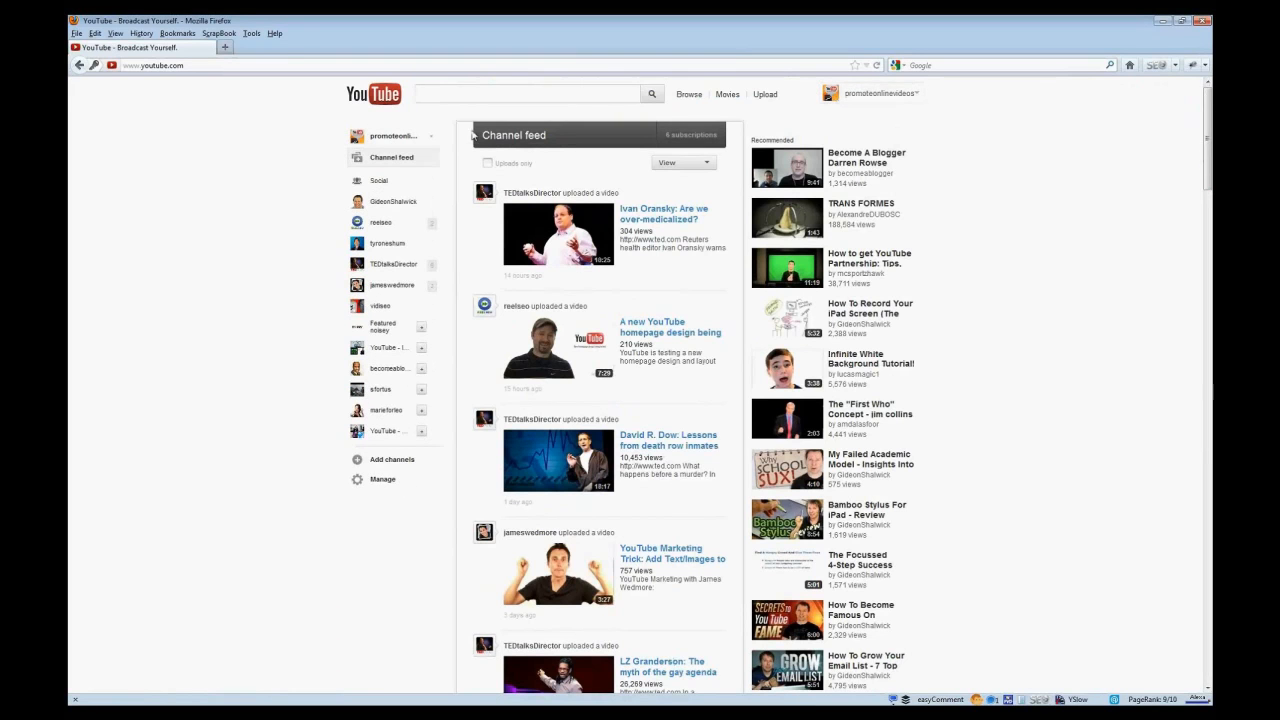
left_click(390, 137)
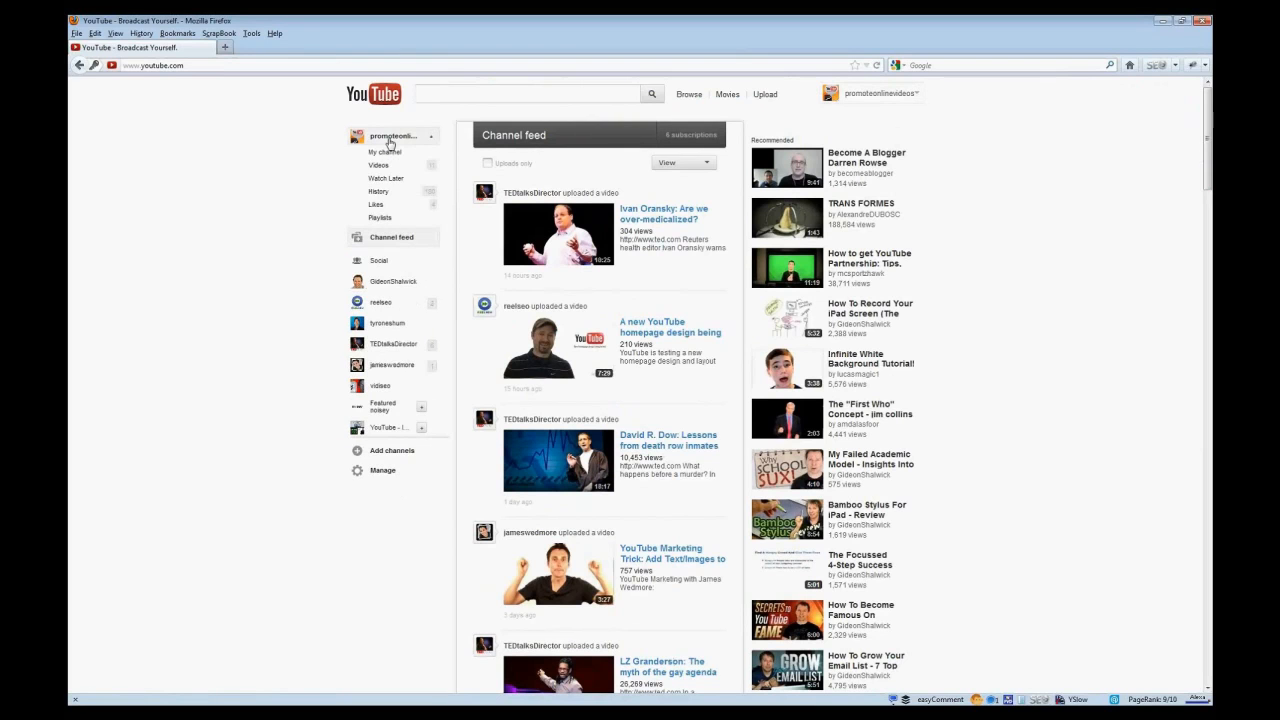
left_click(390, 137)
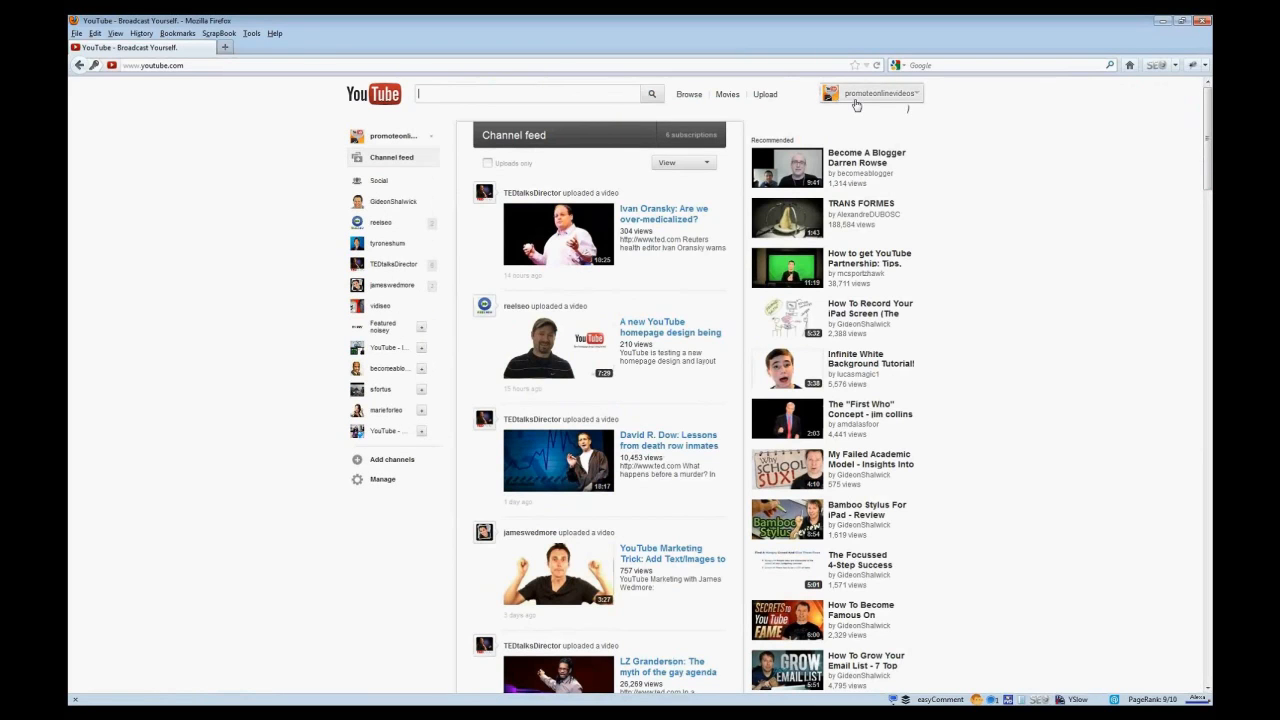
left_click(390, 138)
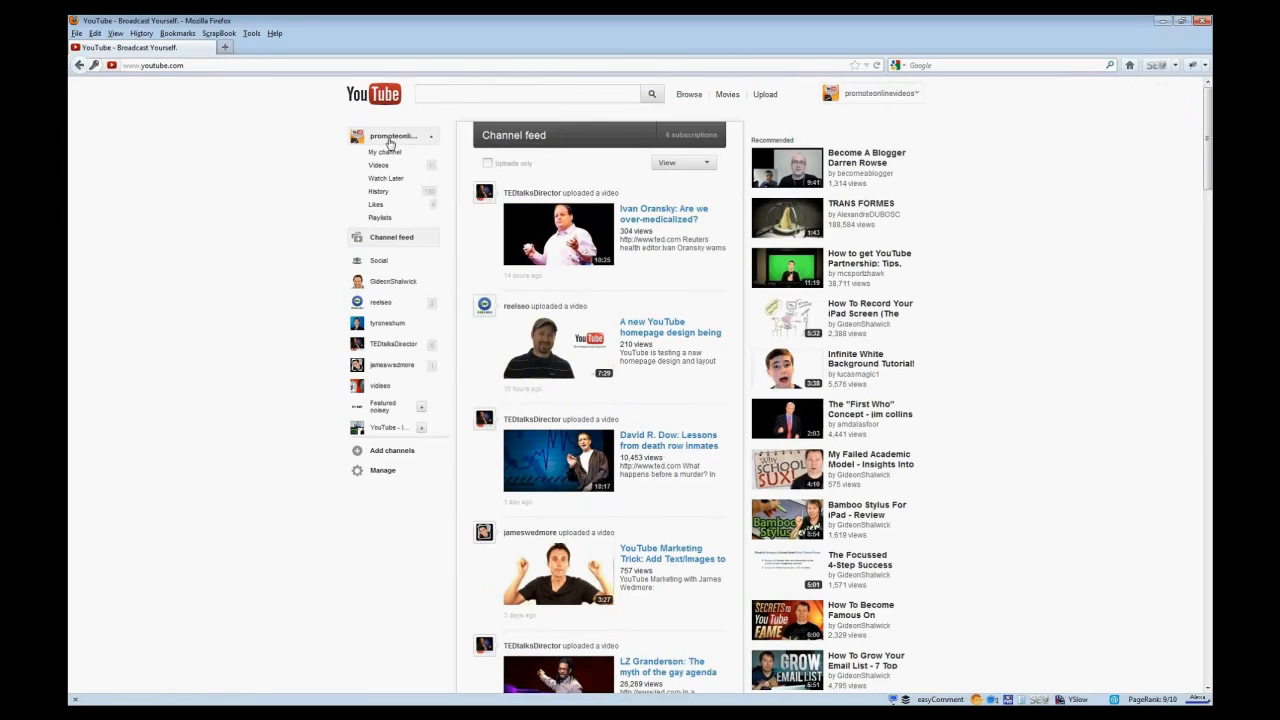
left_click(390, 142)
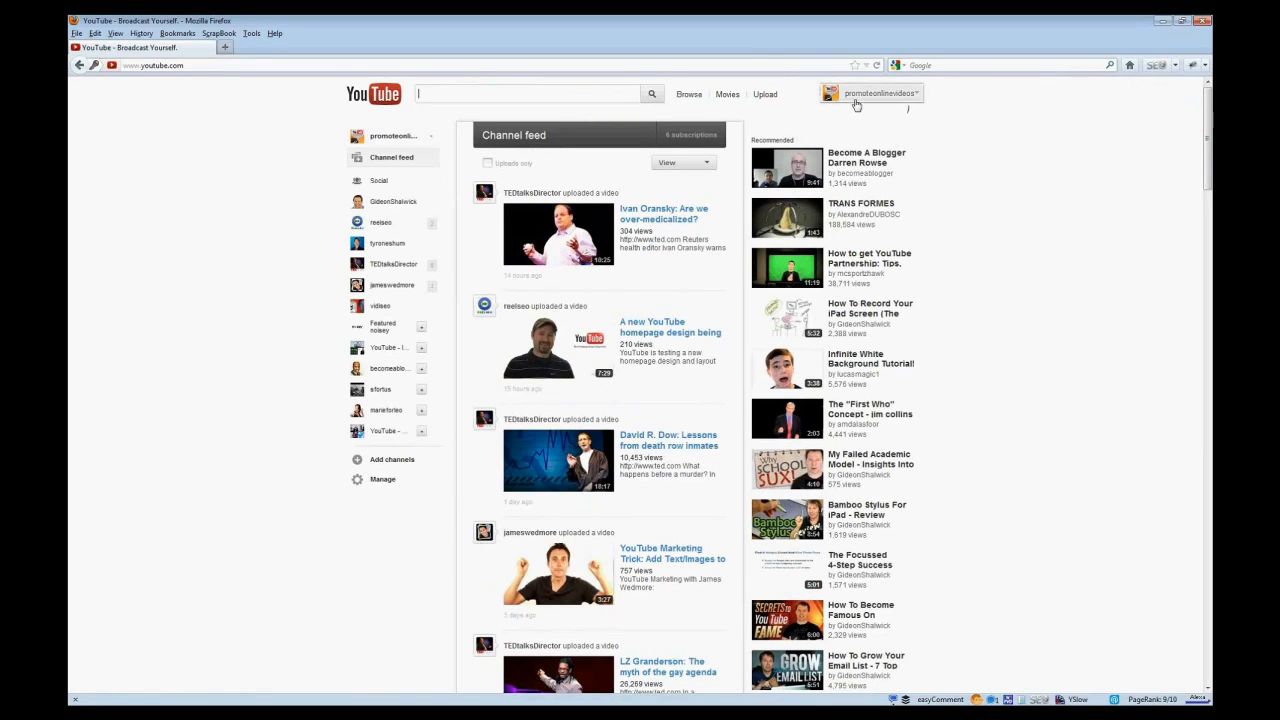
left_click(390, 143)
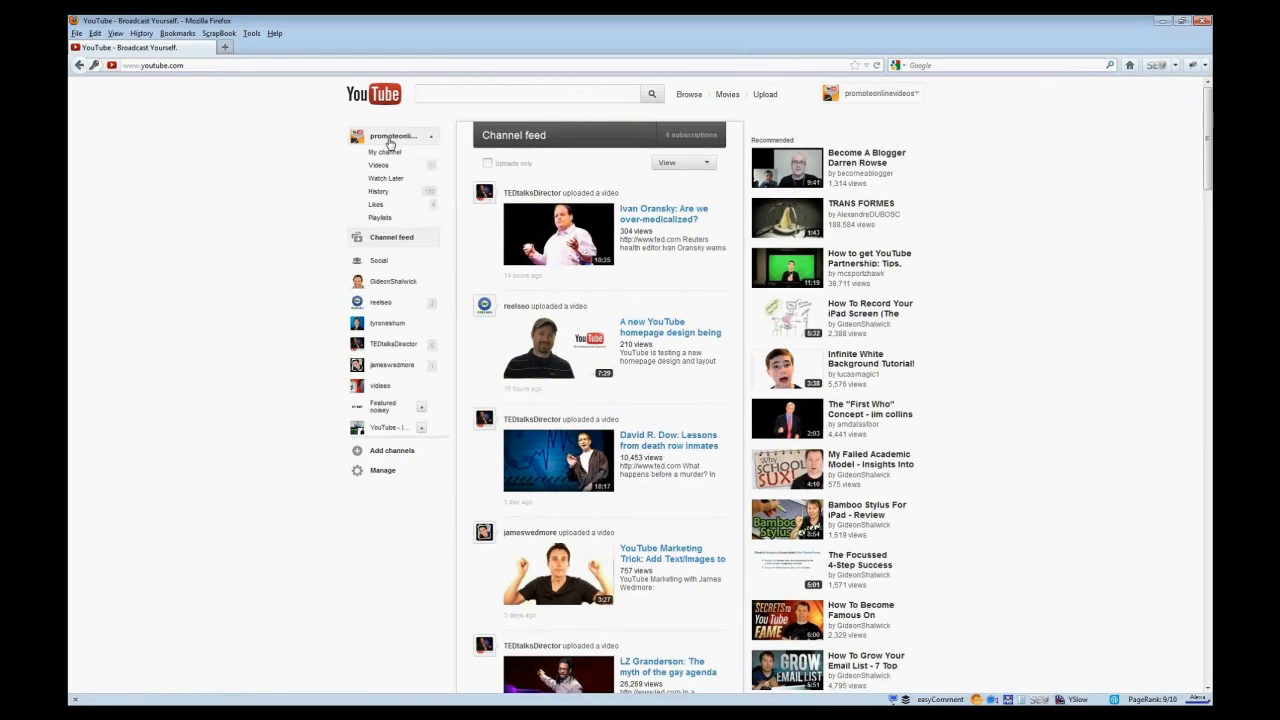
left_click(390, 143)
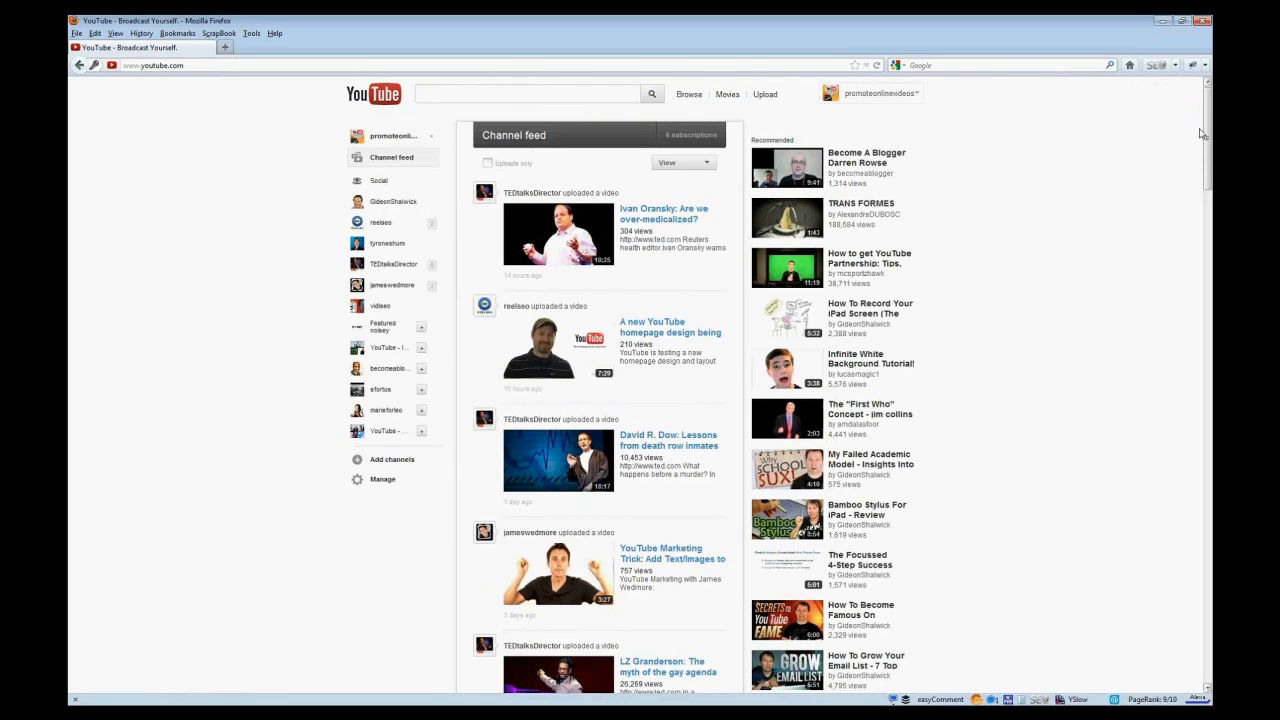
left_click(390, 143)
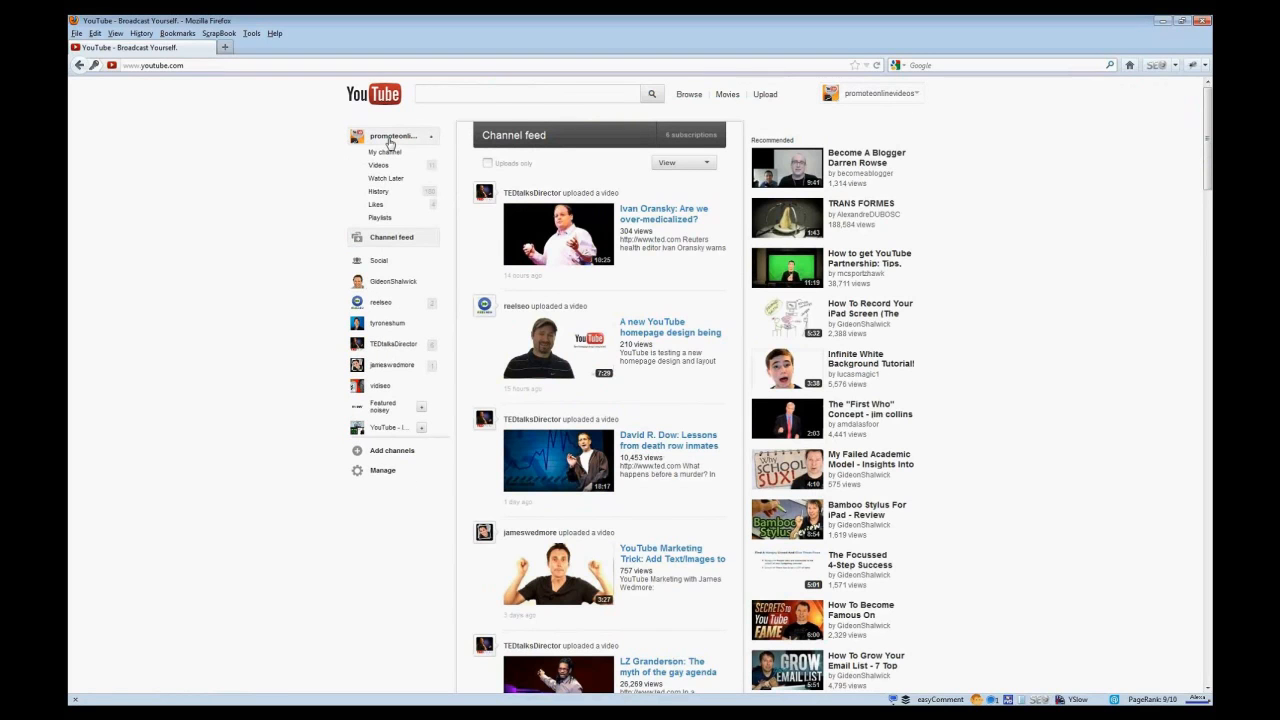
left_click(390, 143)
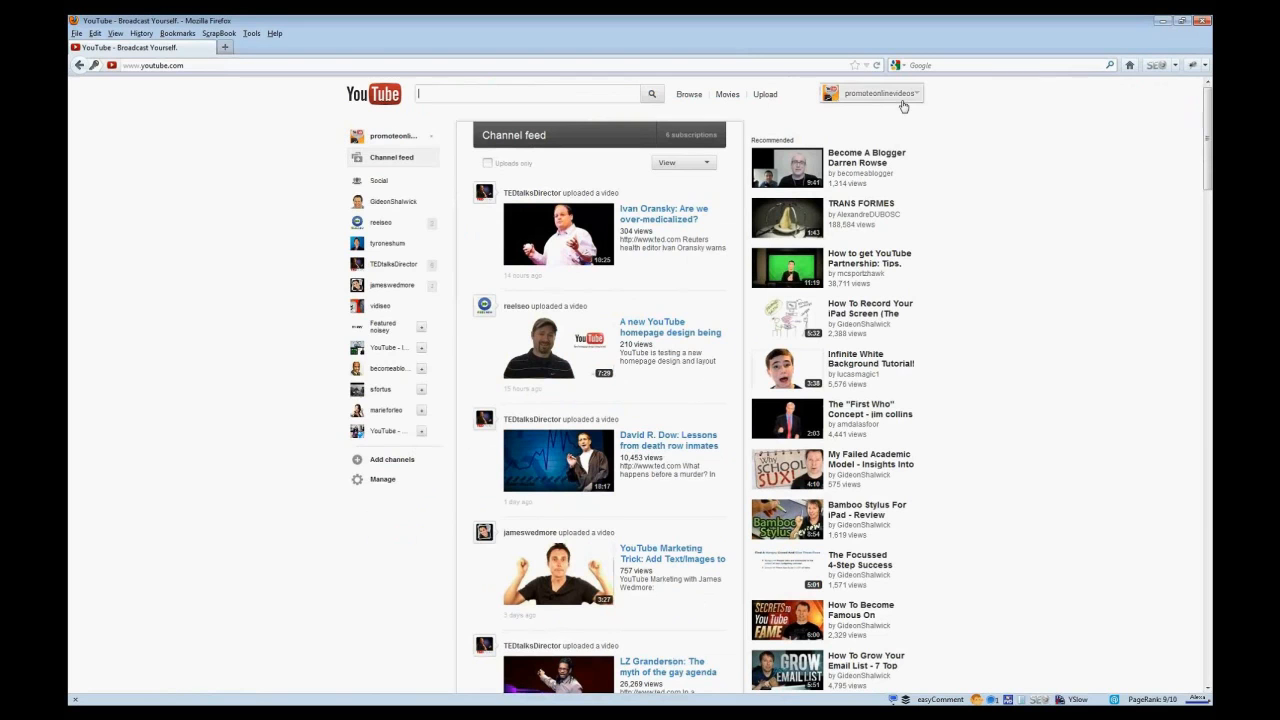
left_click(390, 140)
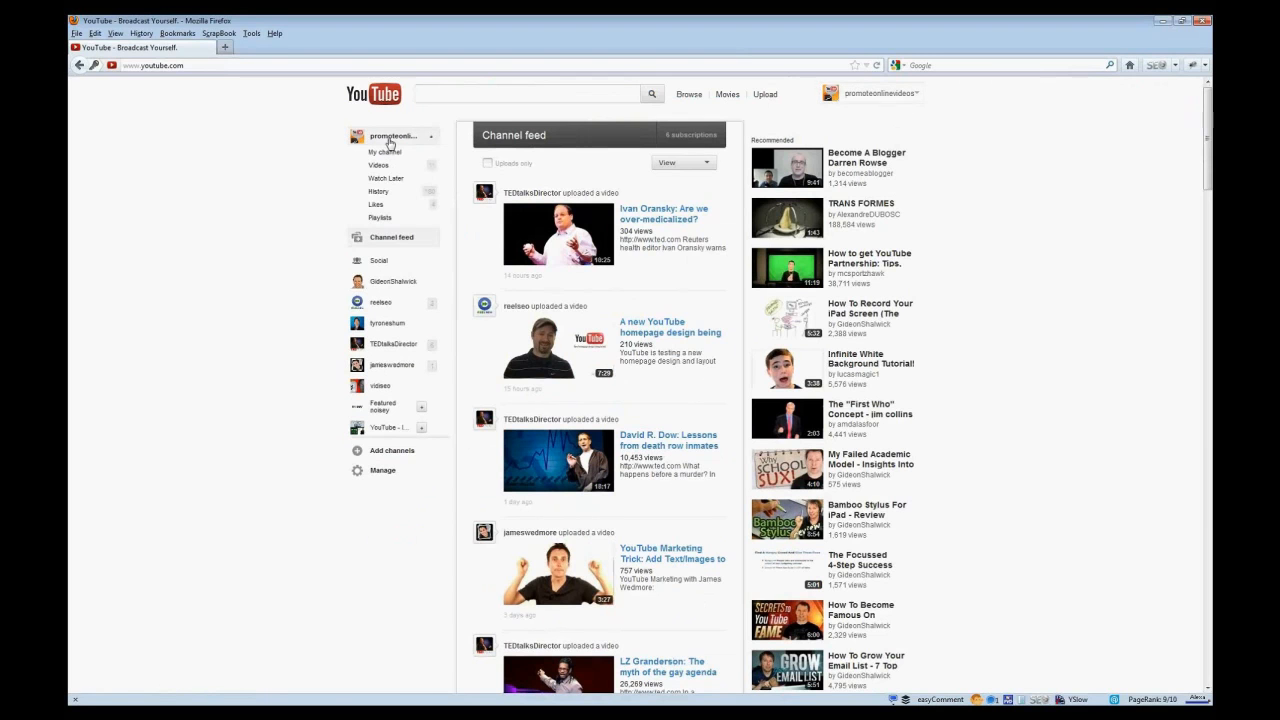
left_click(390, 143)
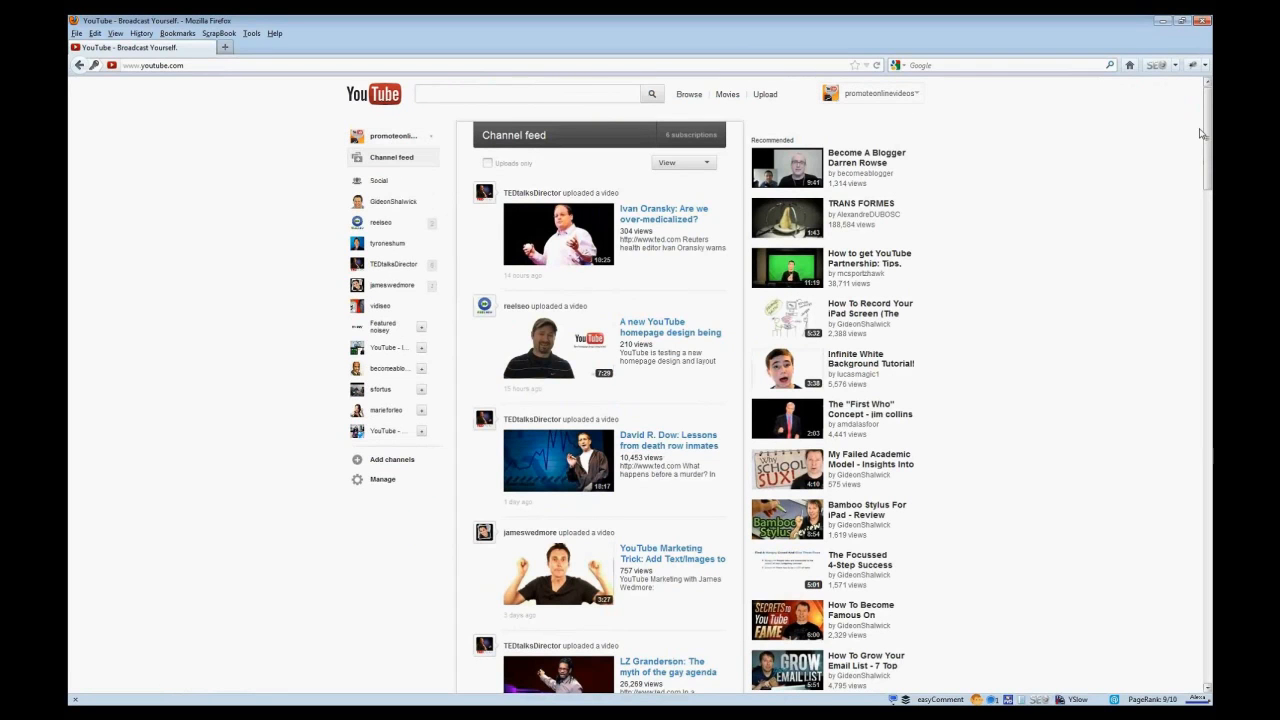
left_click(390, 144)
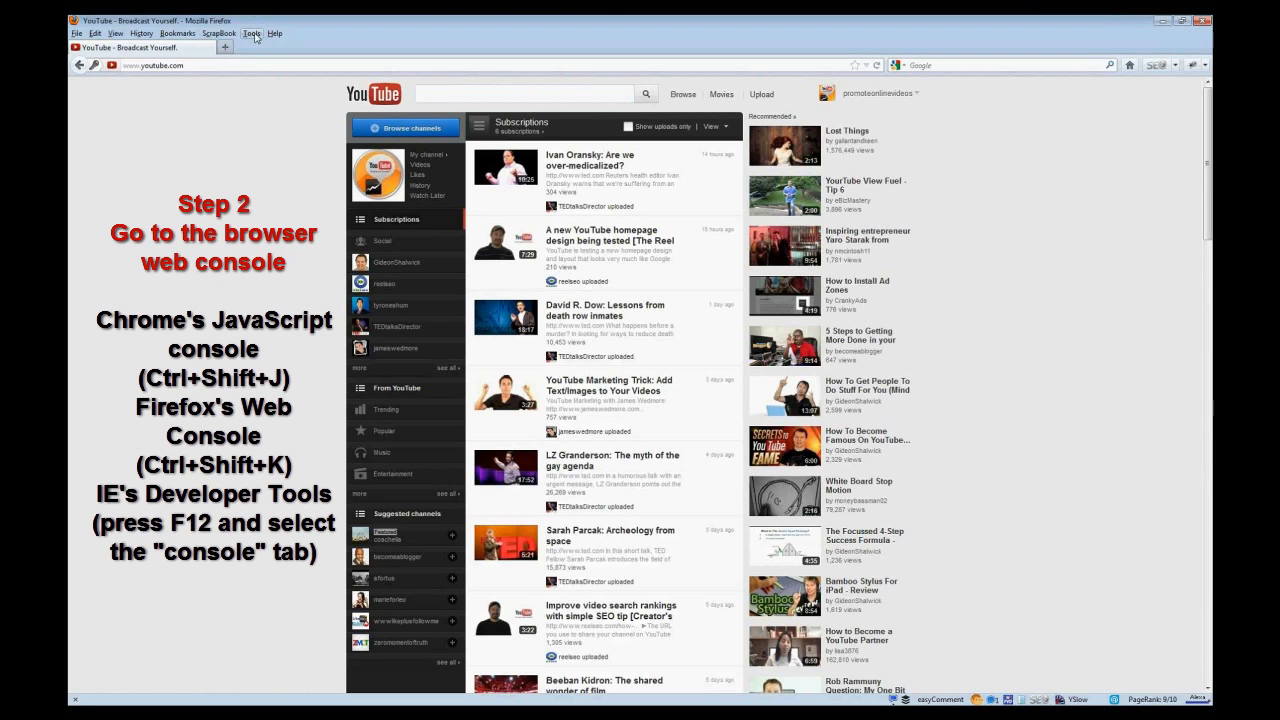
Bring up the Web Console from the Web Developer menu above the page
left_click(253, 34)
mouse_move(285, 117)
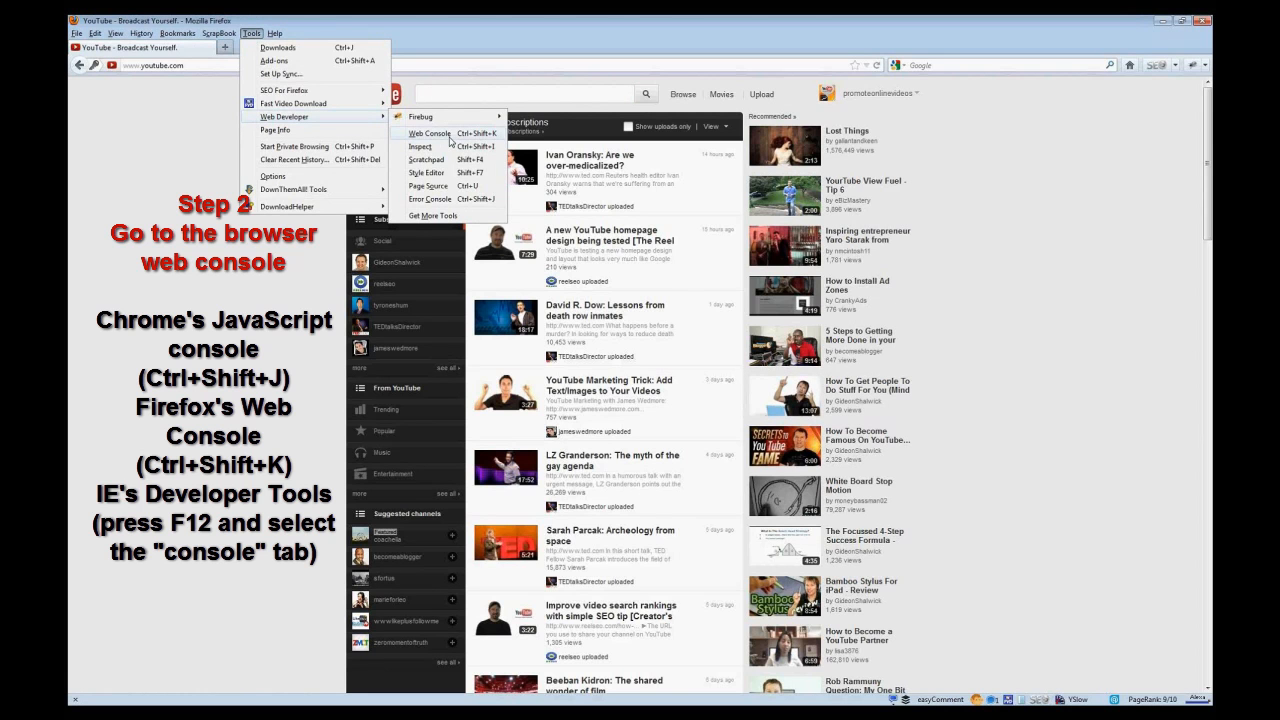
left_click(430, 134)
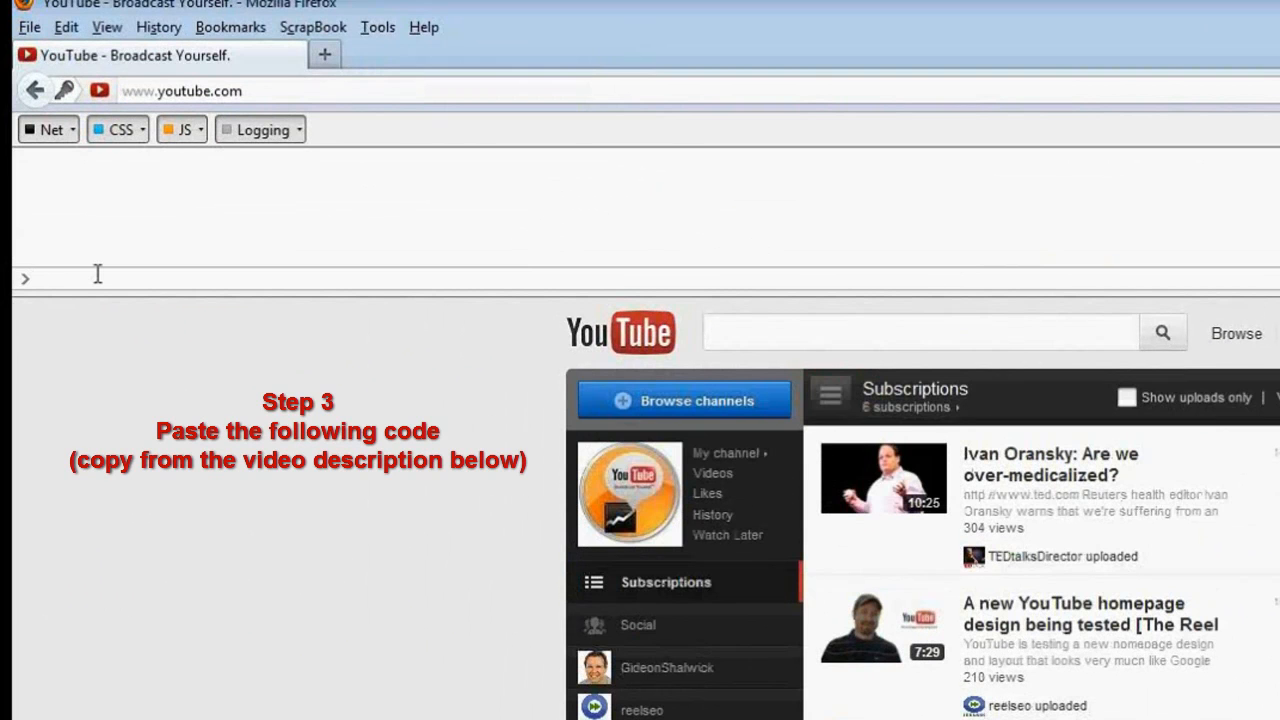
Paste the document.cookie snippet into the console and run it so YouTube reloads
type("document.cookie=\"VISITOR_INFO1_LIVE=nH7tBenIlCs; path=/; domain=.youtube.com\";window.location.reload();")
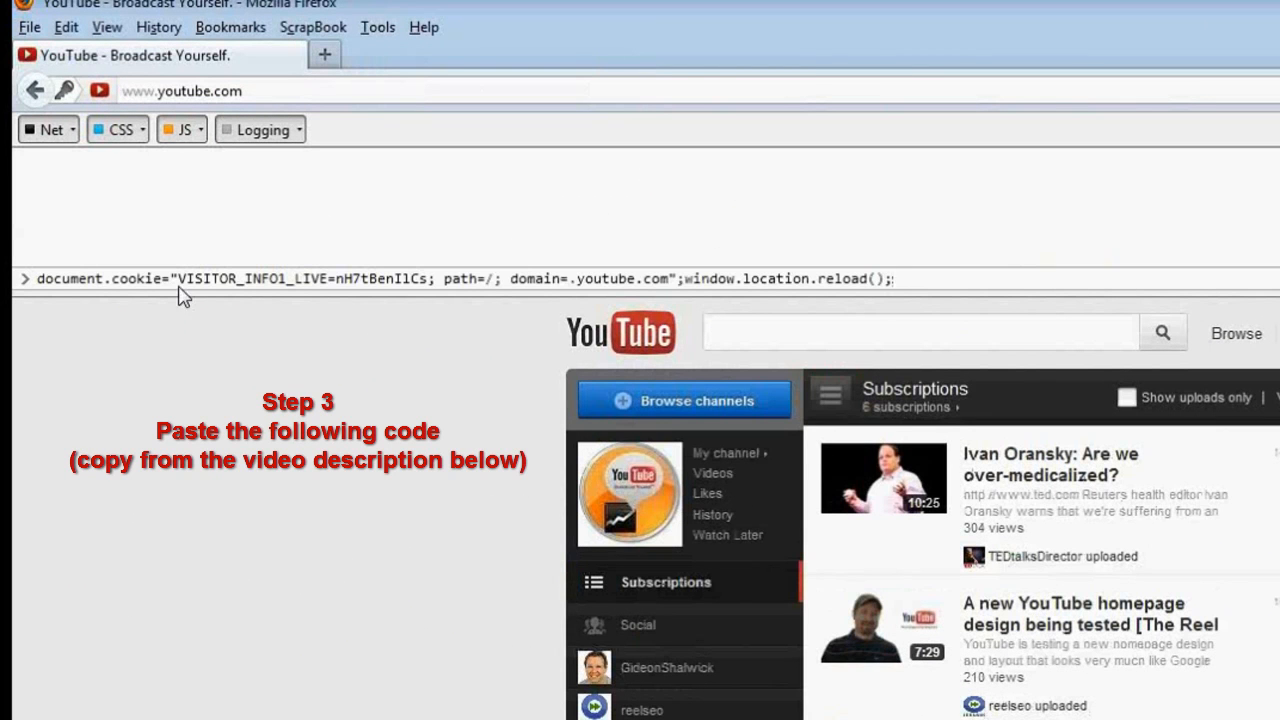
left_click_drag(184, 278, 328, 278)
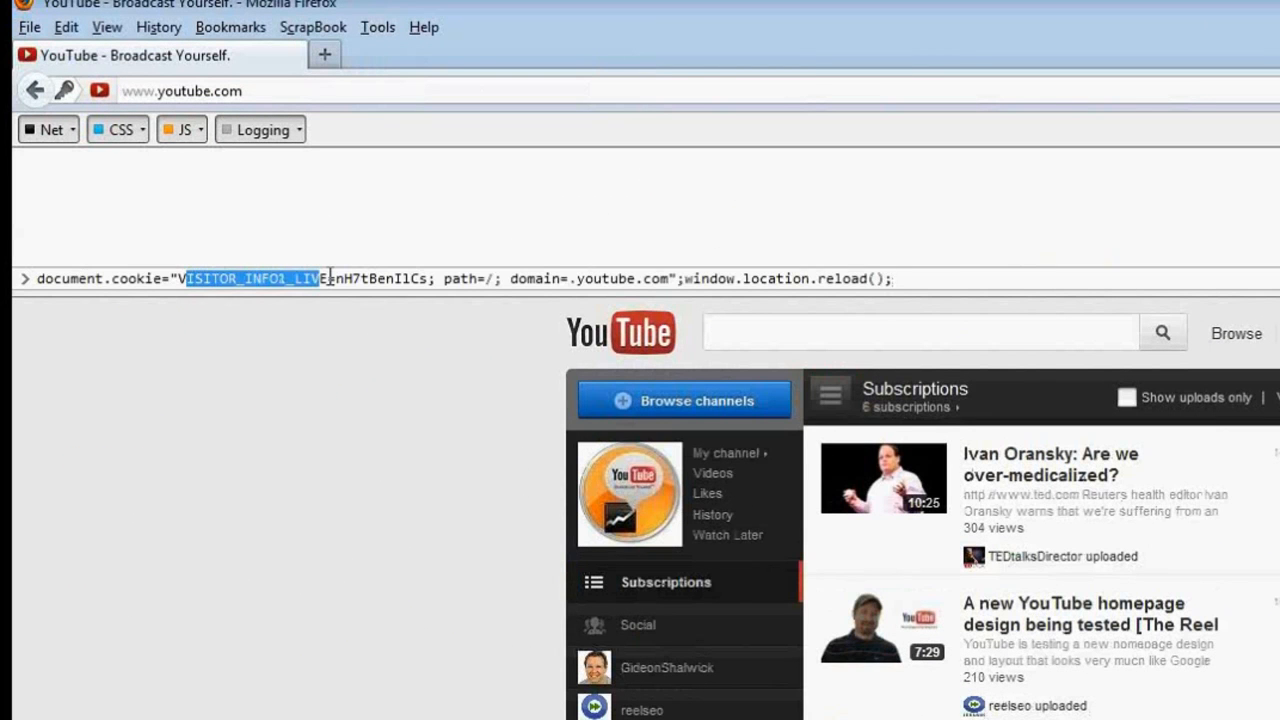
left_click(1042, 280)
key("Return")
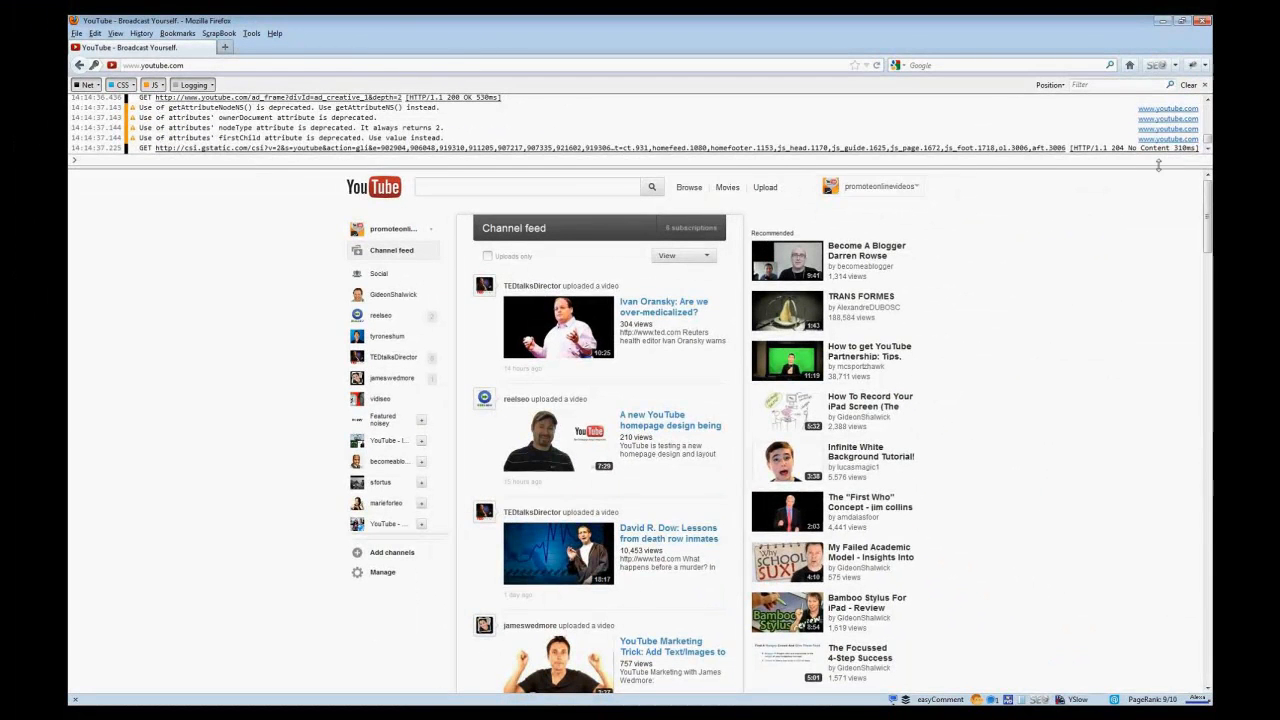
Drag the console divider up to shrink the log and reveal the new channel-feed homepage
left_click_drag(1160, 152, 1160, 102)
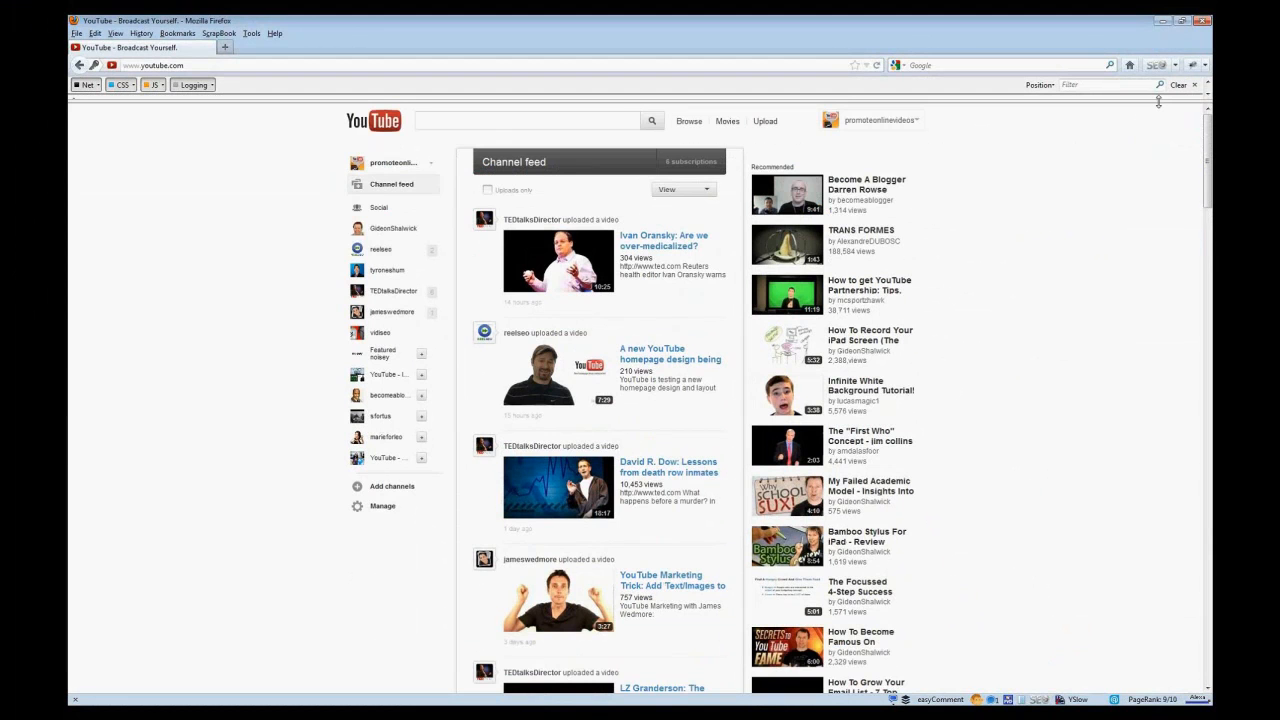